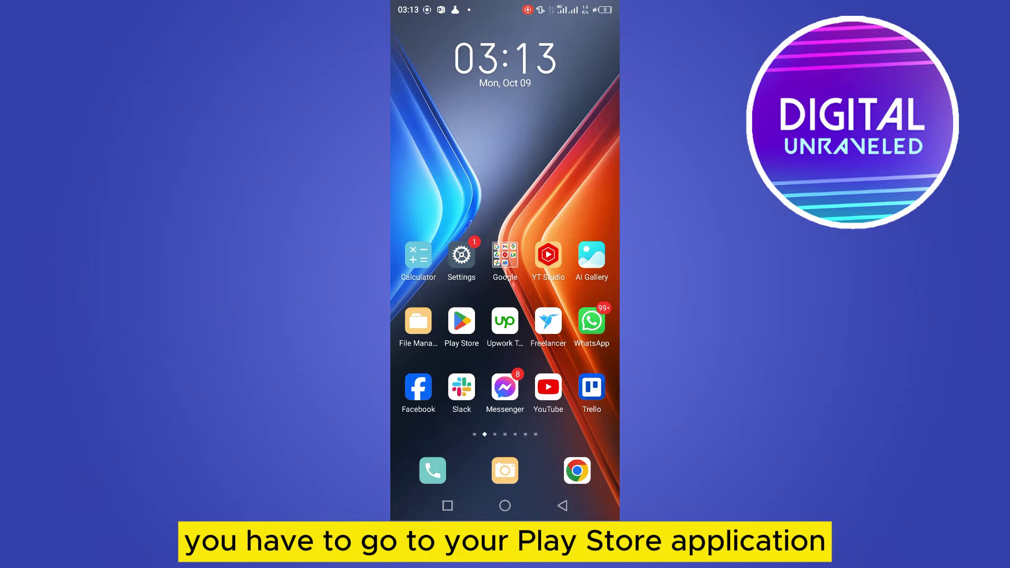
Step: Search the Play Store for 'device id' to find Device Id for Android
left_click(462, 322)
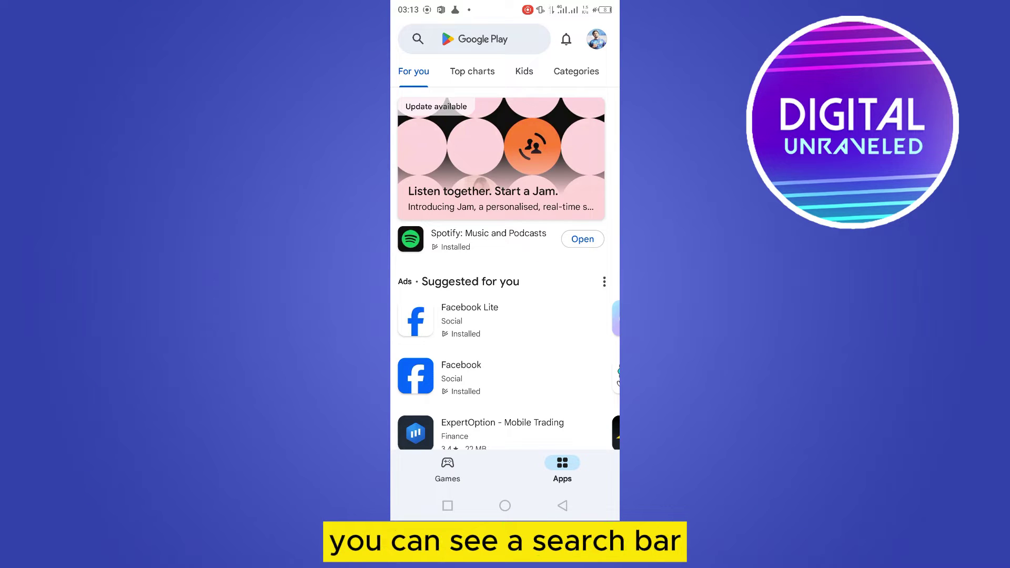
left_click(482, 39)
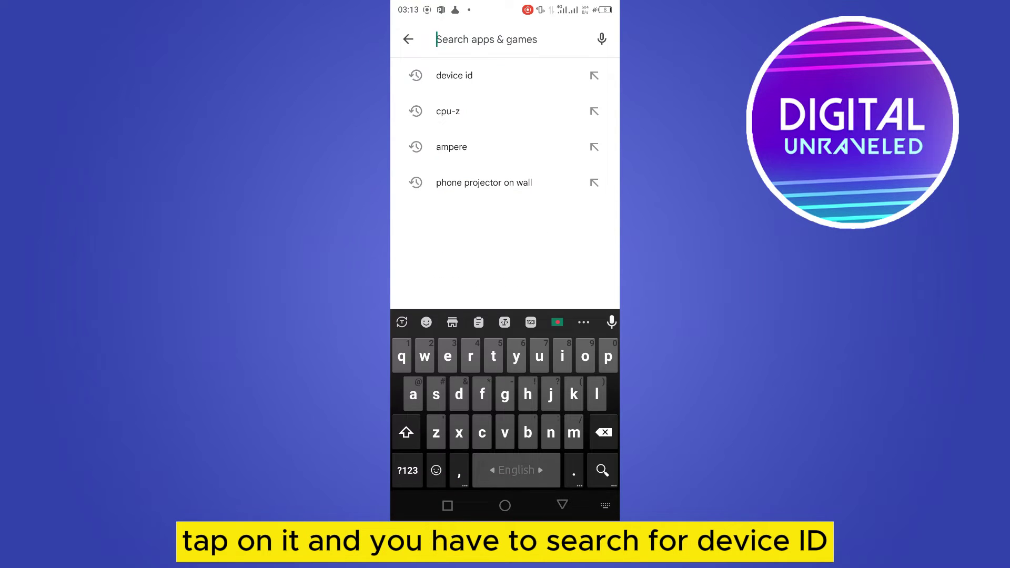
left_click(454, 75)
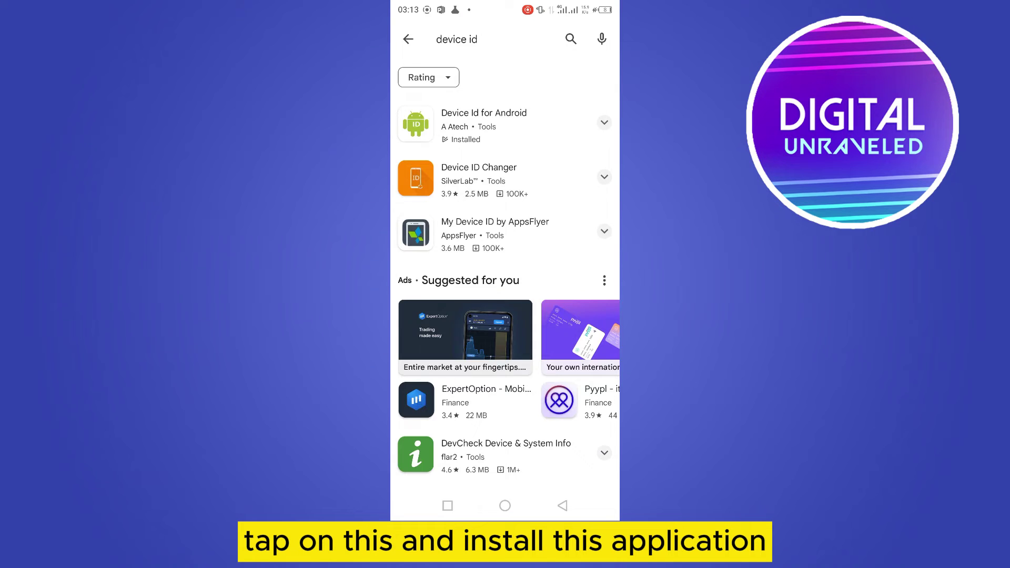
Step: Launch the installed Device Id for Android app from its Play Store page
left_click(484, 124)
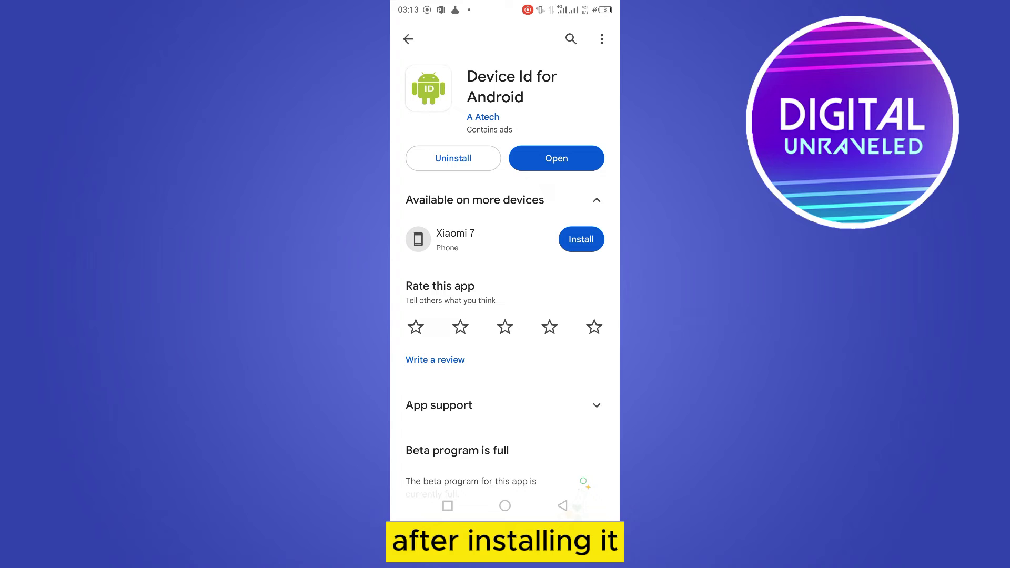
left_click(556, 158)
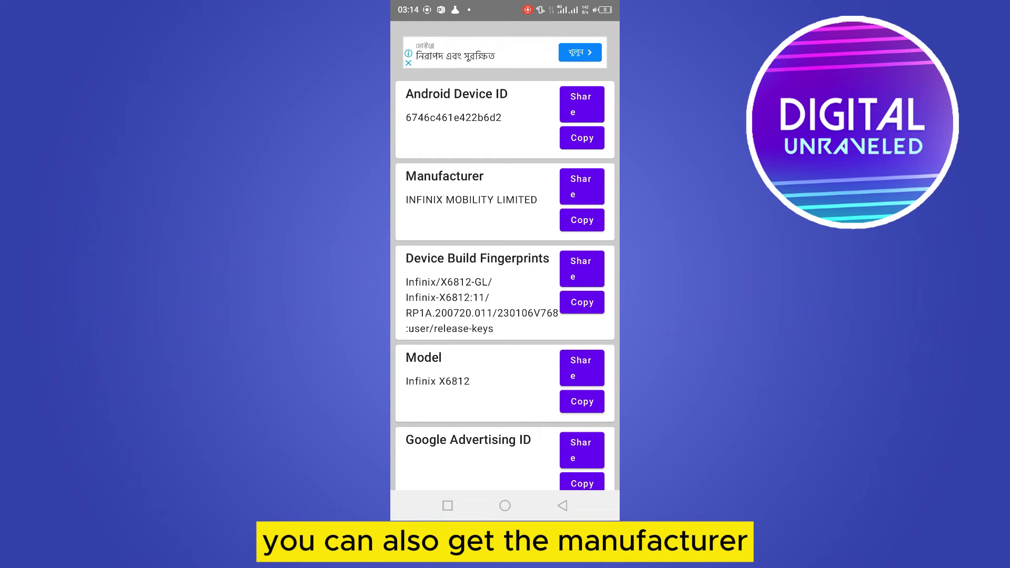
scroll(505, 260, "down", 1)
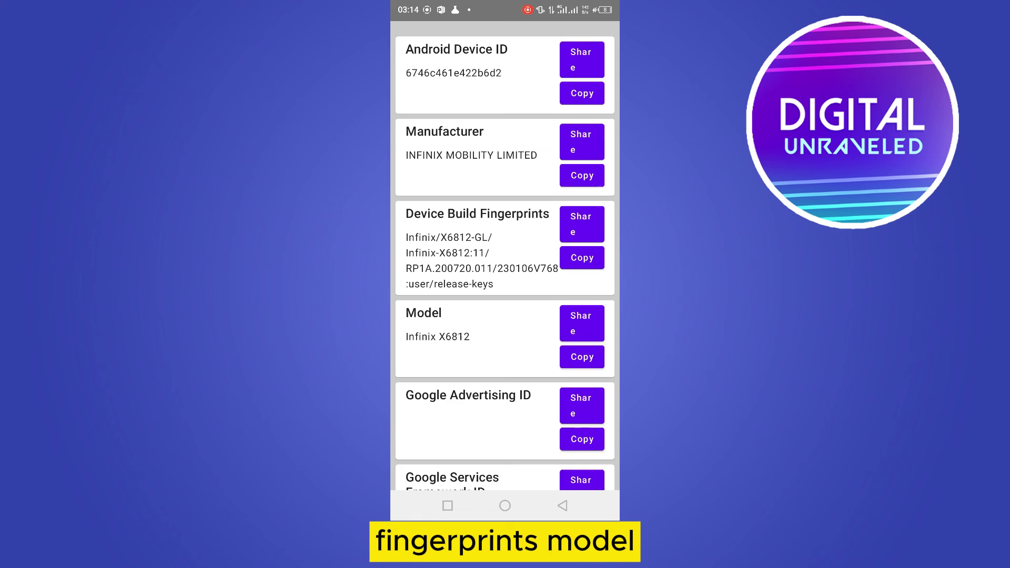
scroll(505, 261, "down", 1)
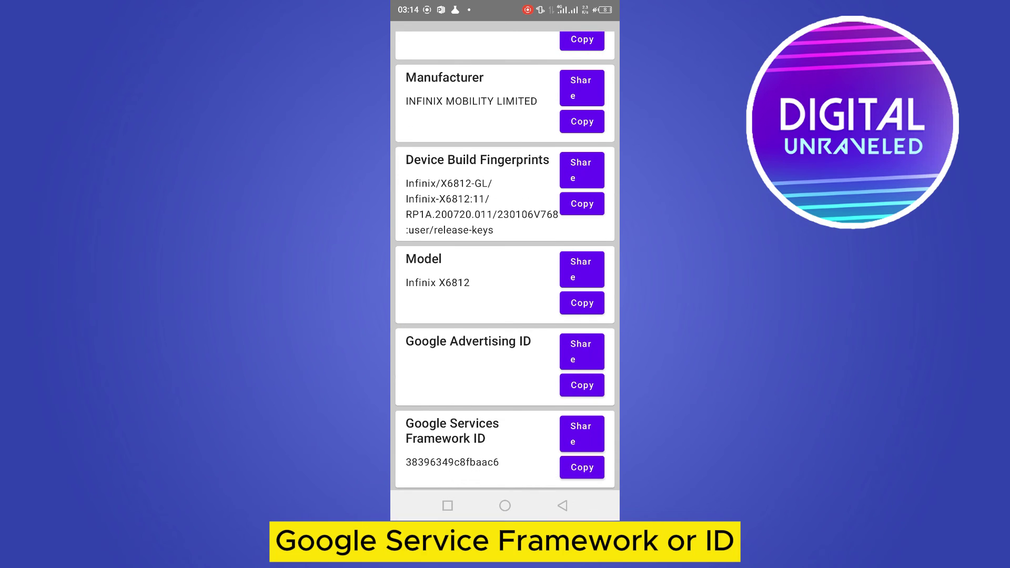
scroll(505, 260, "up", 1)
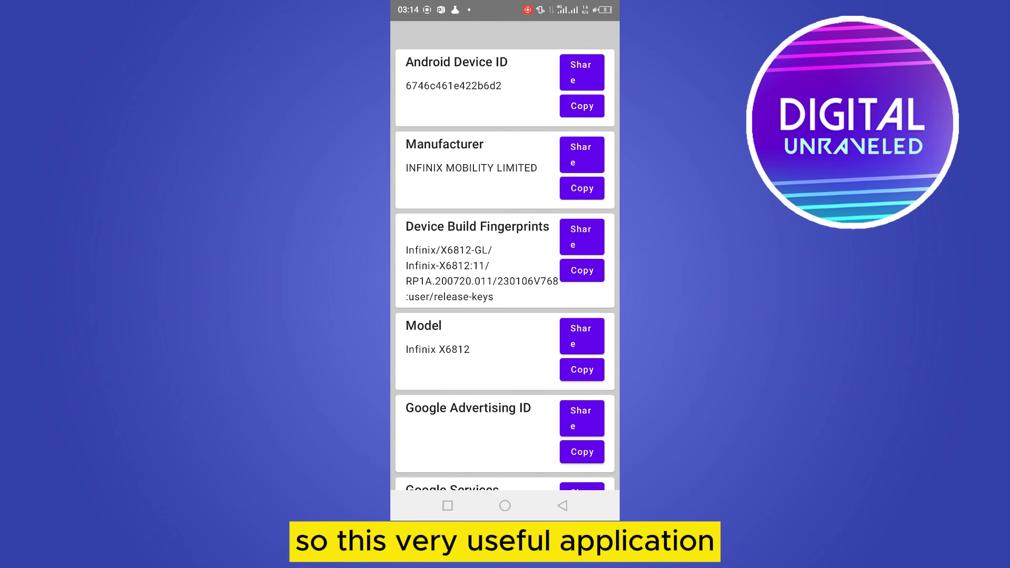